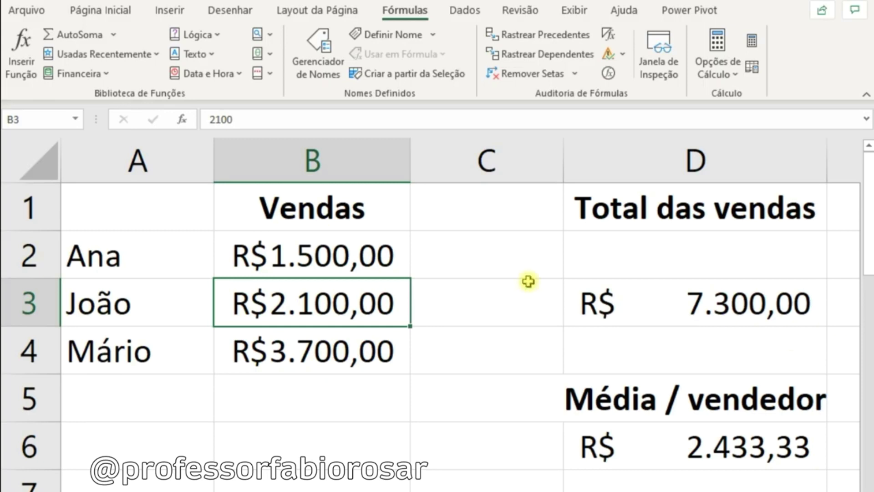
Examine the sales values in B2:B4 and the formulas in the total sales cell D3 and the average cell D6
left_click_drag(179, 255, 279, 345)
left_click(356, 203)
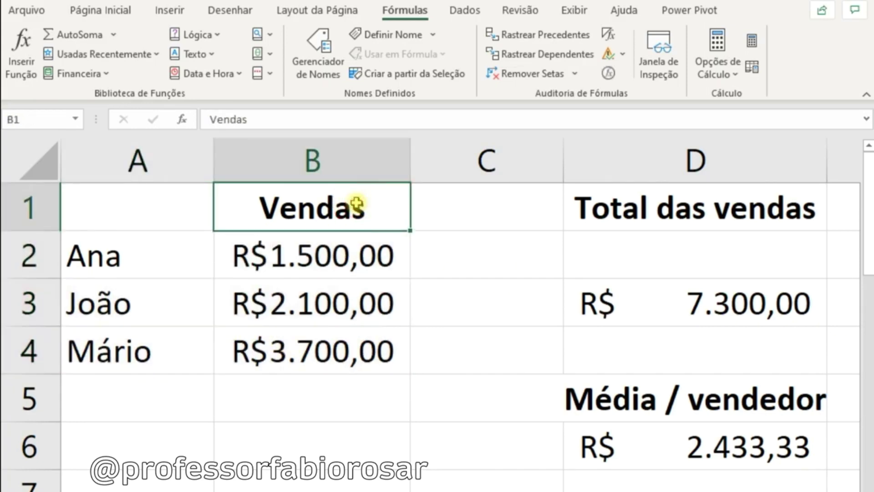
left_click(618, 216)
left_click(667, 302)
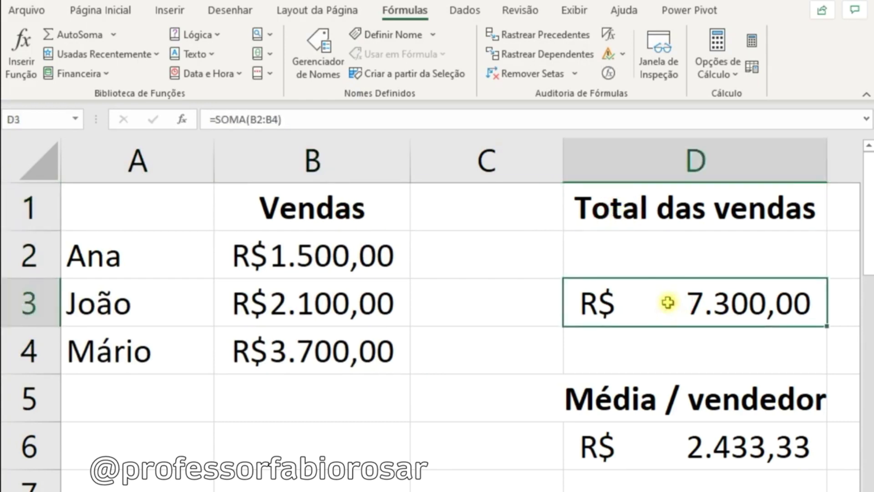
left_click(744, 452)
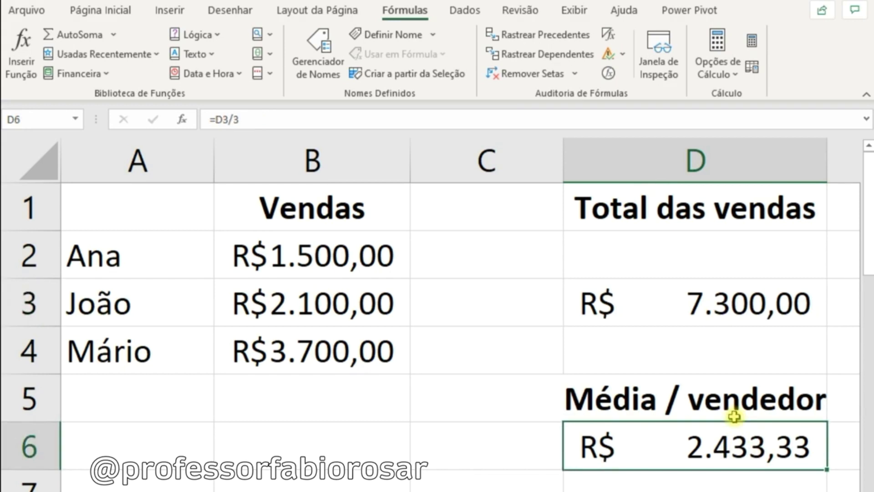
left_click(665, 301)
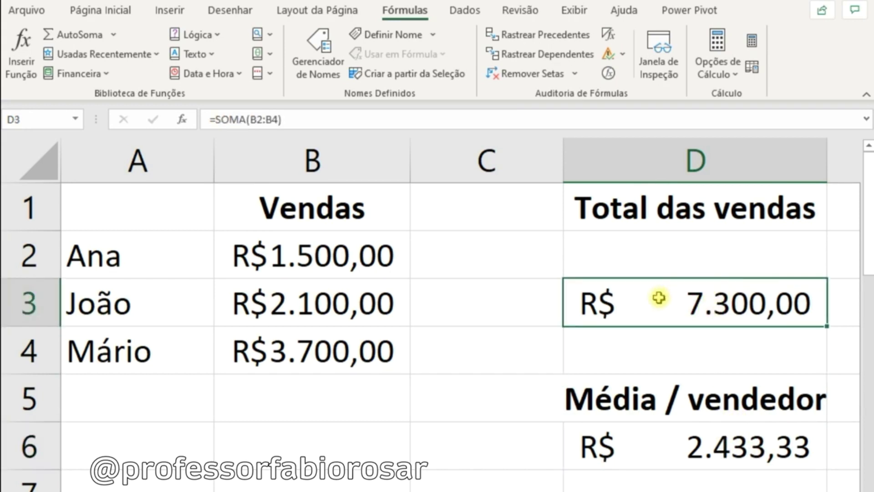
left_click(739, 445)
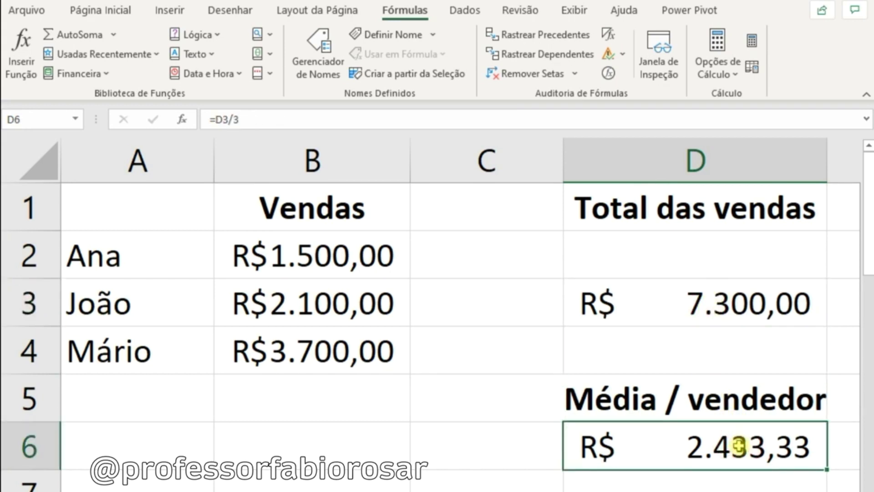
left_click(680, 310)
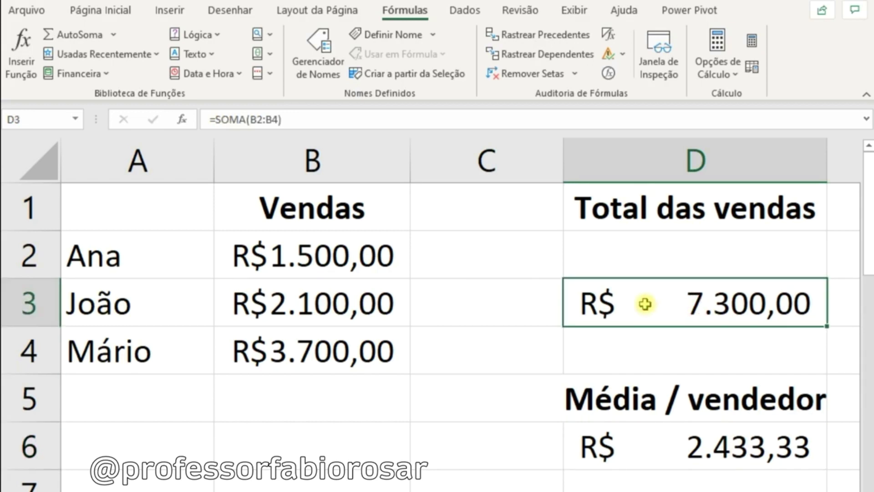
Trace the dependents of the total sales cell D3, check the formula in D6, and remove the arrow
key("super+plus")
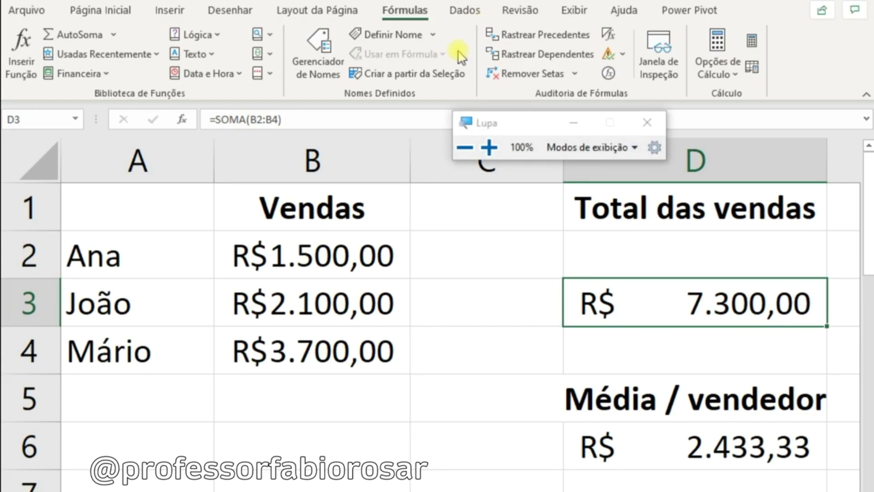
left_click(490, 147)
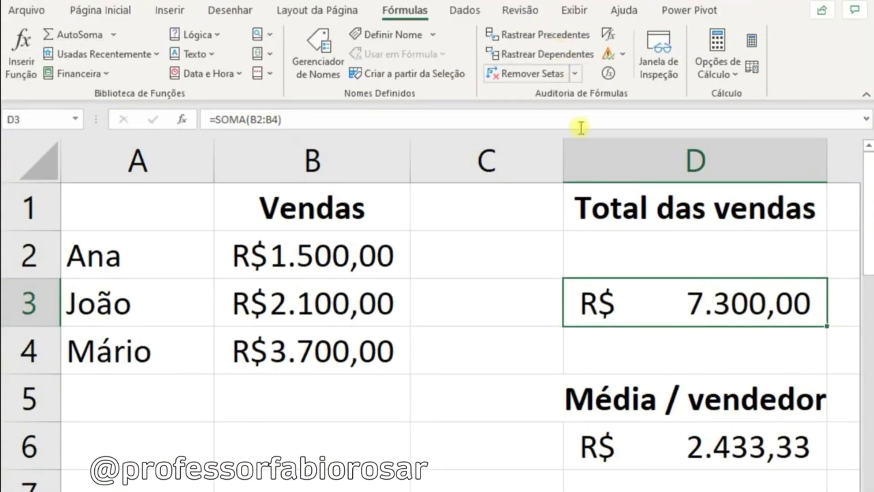
left_click(559, 59)
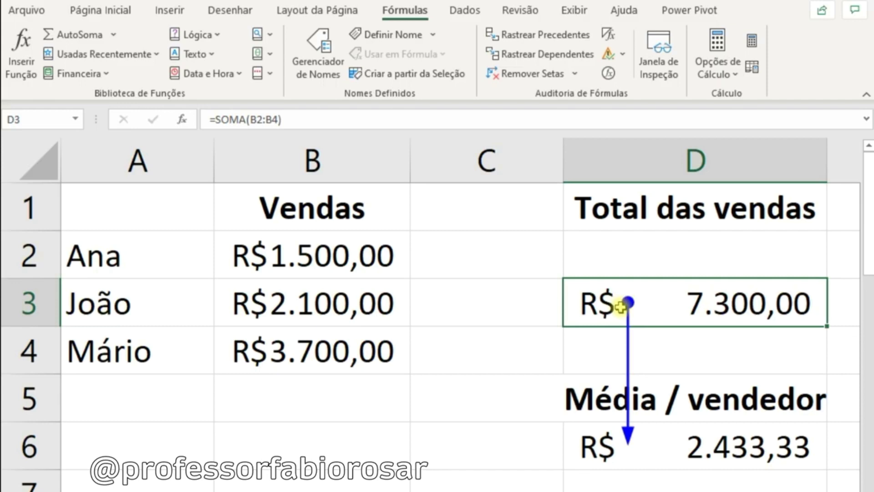
left_click(679, 443)
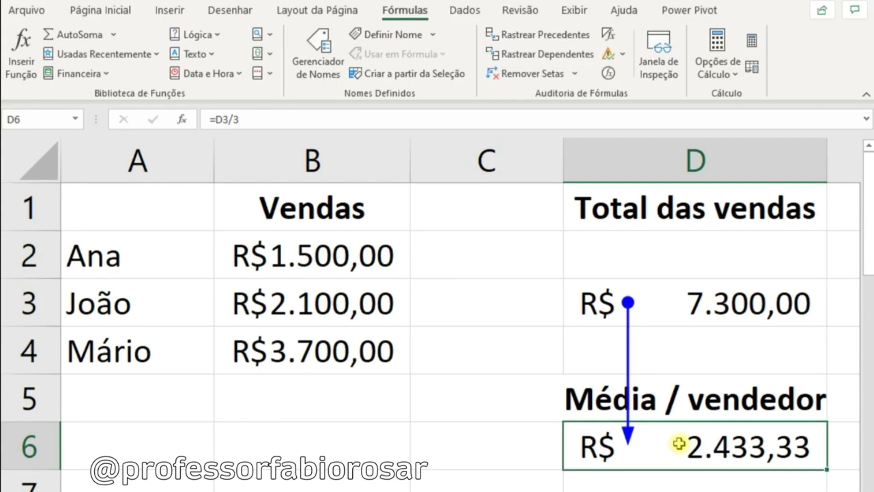
left_click(626, 298)
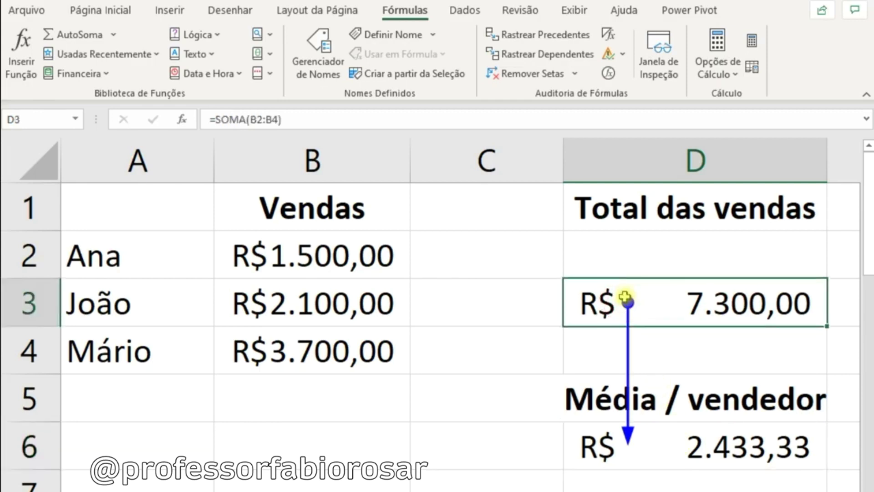
left_click(535, 74)
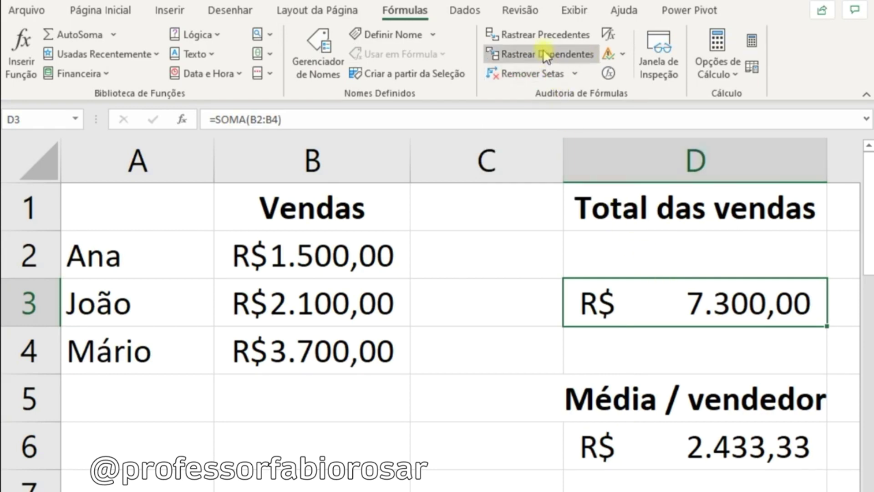
Trace the precedents of the total sales cell D3 and inspect the source cells B2, B3 and B4
left_click(543, 37)
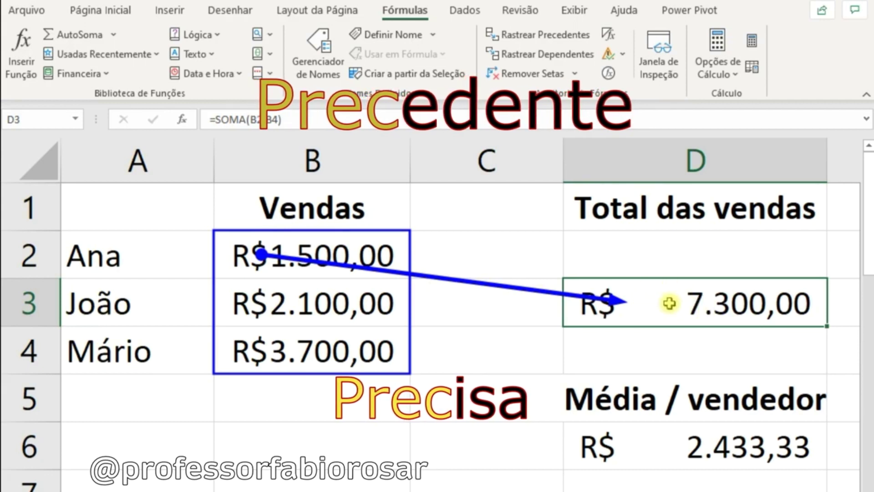
left_click(353, 252)
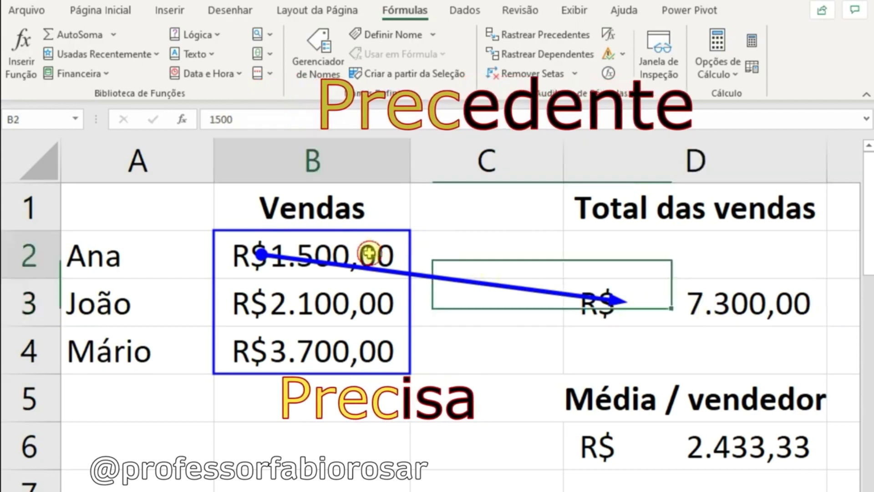
left_click(359, 302)
left_click(364, 347)
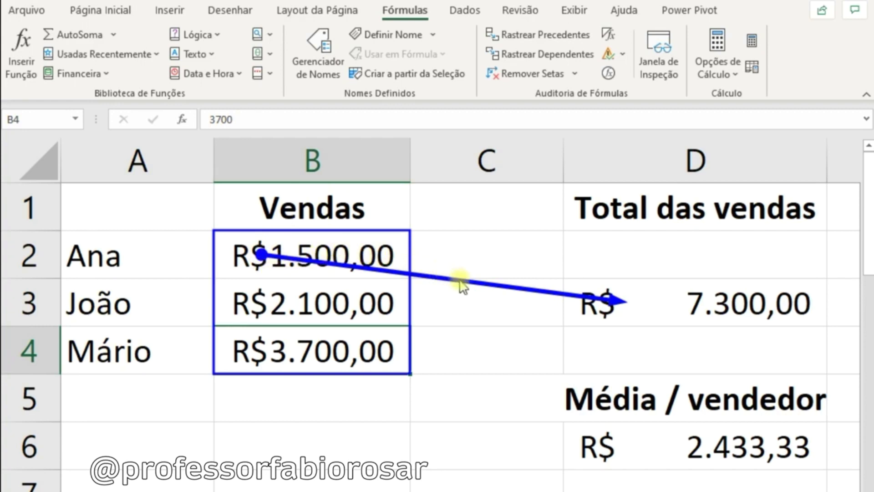
left_click(668, 296)
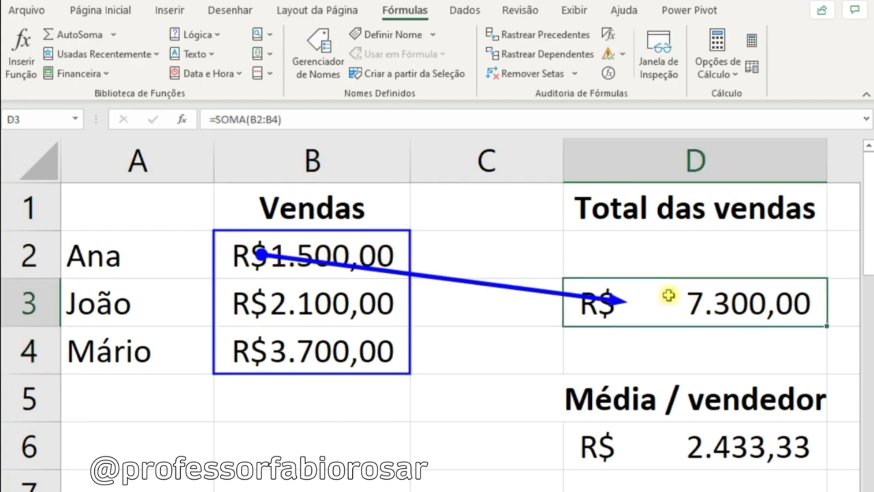
Add the dependents trace for D3, check the average cell D6, and remove all trace arrows
left_click(525, 54)
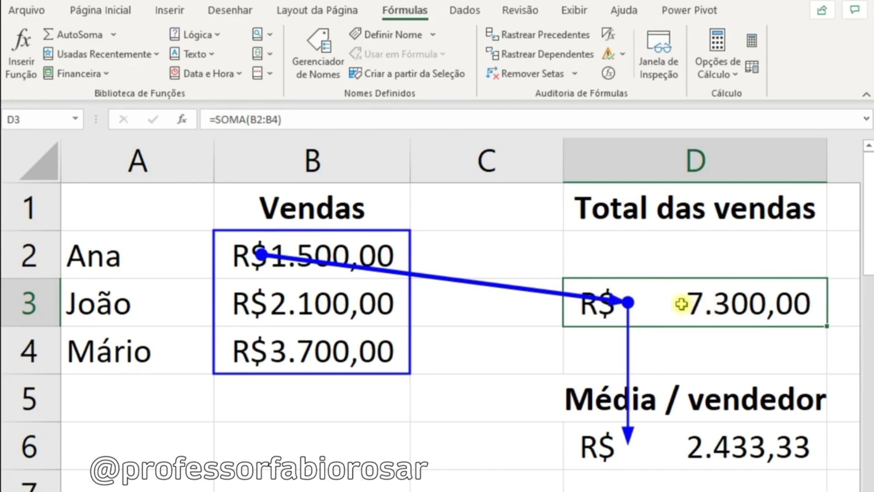
left_click(699, 443)
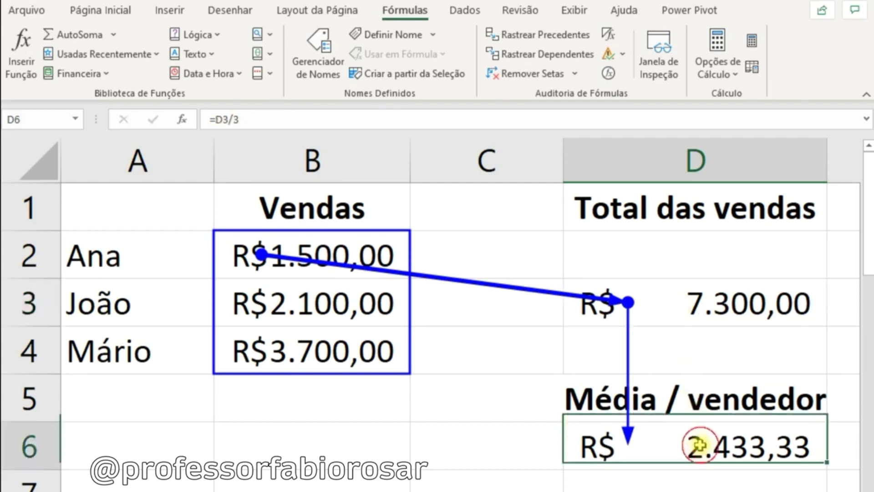
left_click(676, 310)
left_click(516, 73)
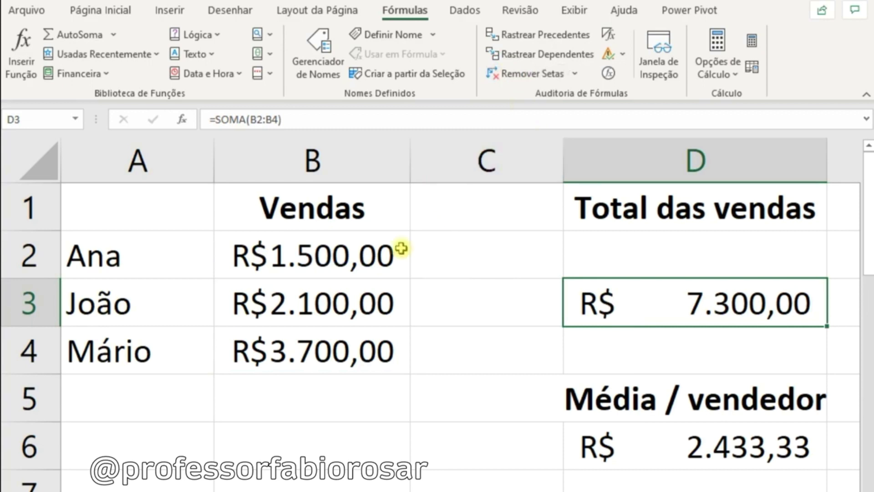
Trace the dependents of the first sales value in B2 and remove the arrow
left_click(347, 267)
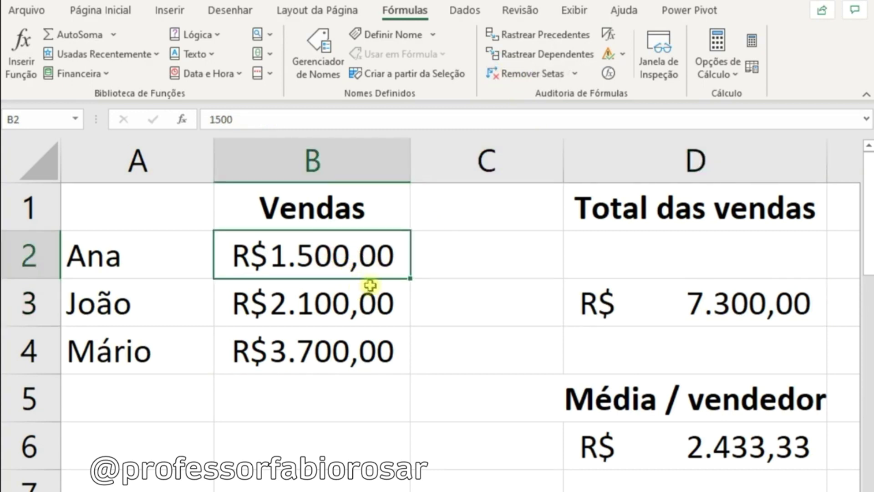
left_click(518, 54)
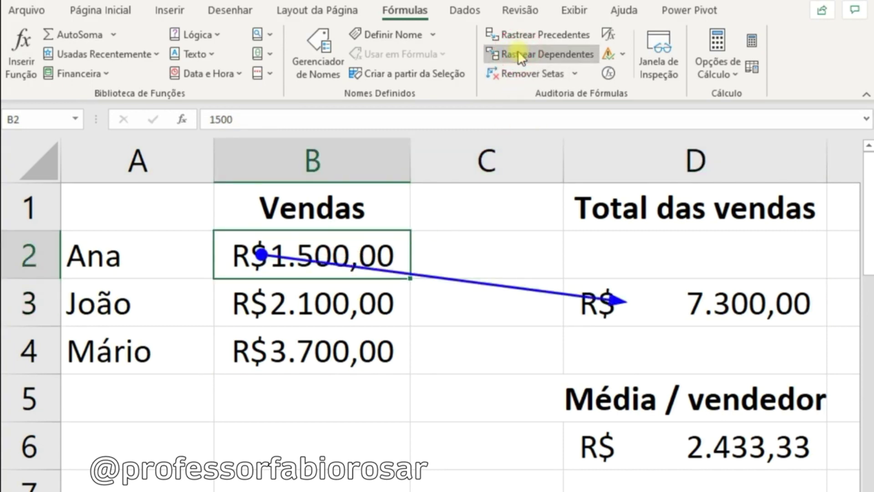
left_click(511, 75)
Try to trace the precedents of the constant value in B2 and dismiss the warnings
left_click(529, 42)
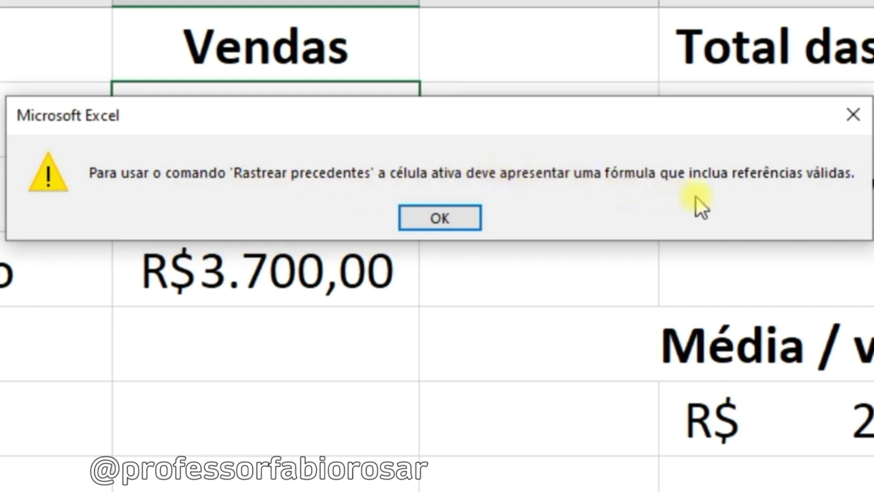
left_click(440, 218)
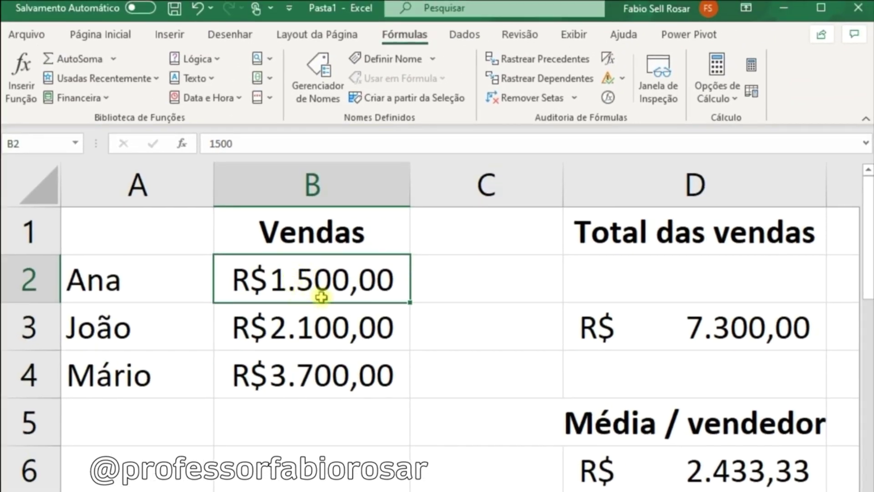
left_click(498, 58)
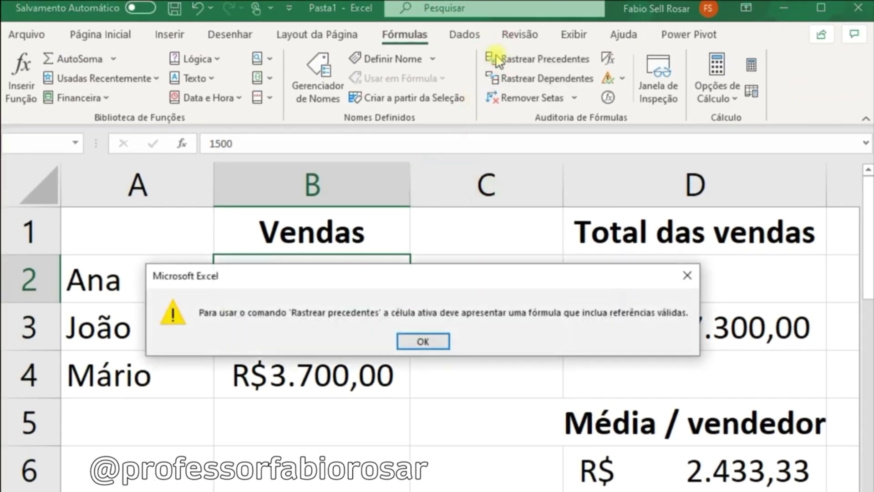
left_click(424, 341)
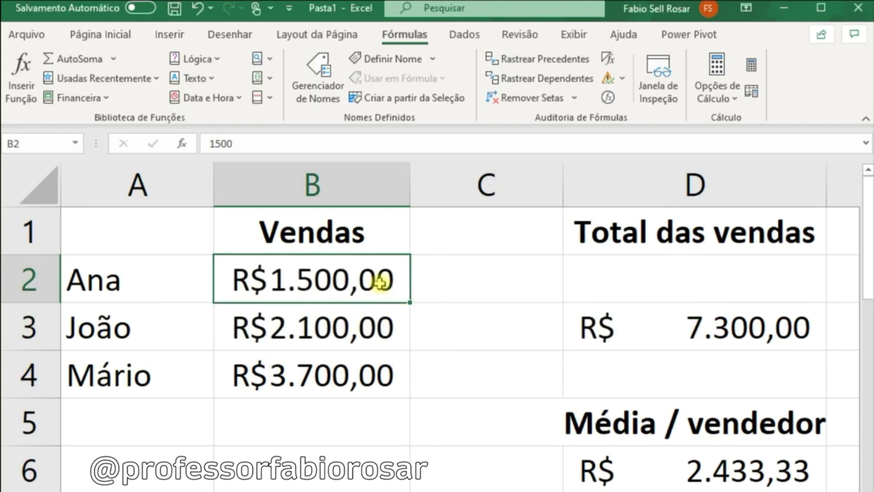
Trace the dependents of B2 again, clear the arrow, and compare the entries in B2:B4 with the formula in D3
left_click(517, 83)
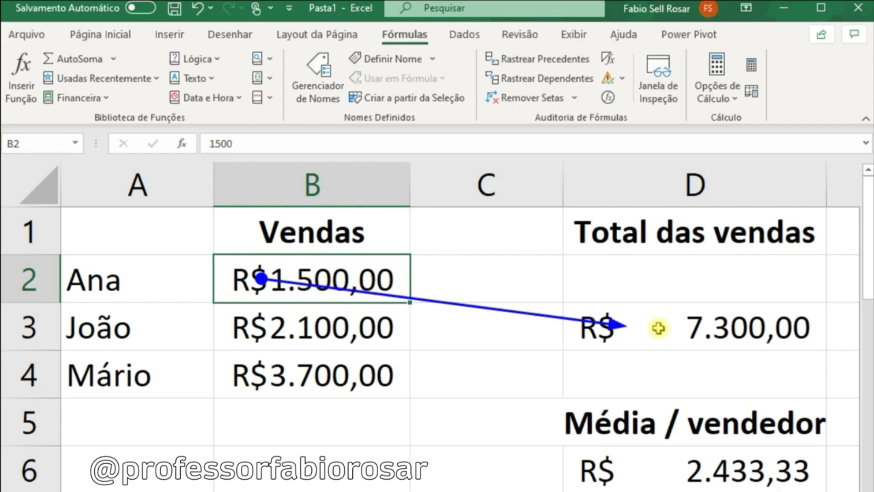
left_click(528, 98)
left_click(304, 320)
left_click(318, 355)
left_click(341, 279)
left_click(635, 340)
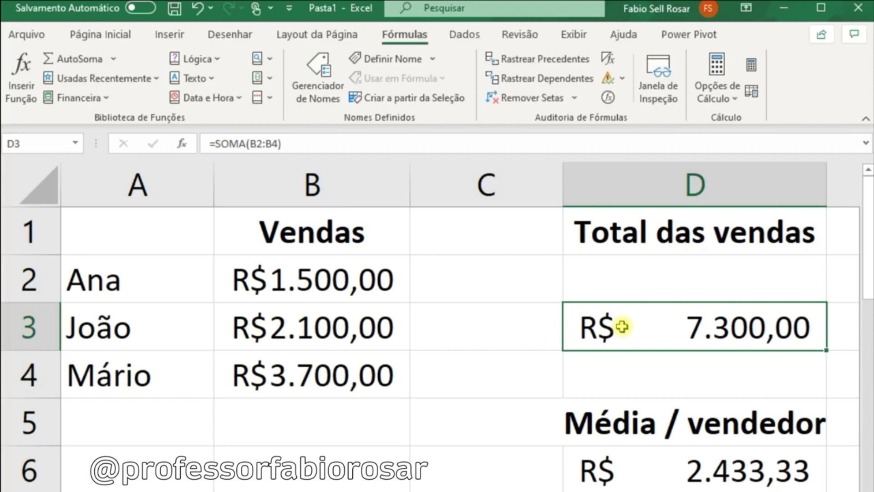
left_click(322, 275)
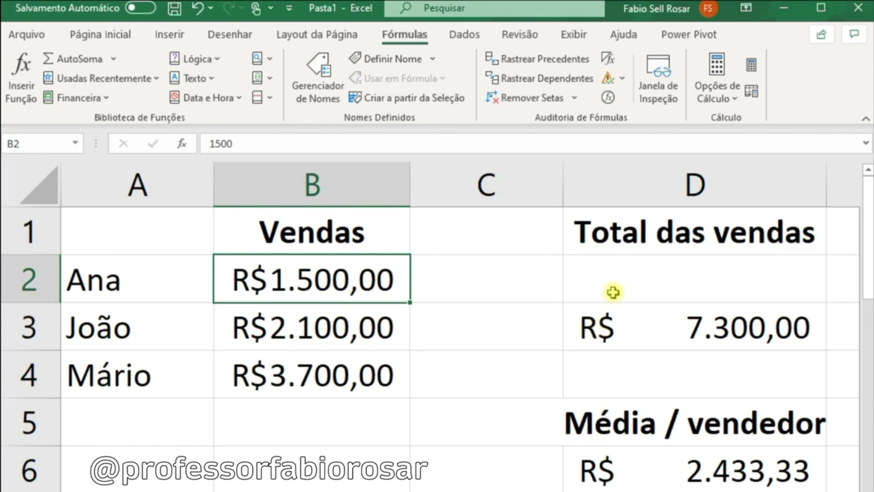
Trace both the precedents and the dependents of D3, check the formula in D6, and remove the arrows
left_click(648, 320)
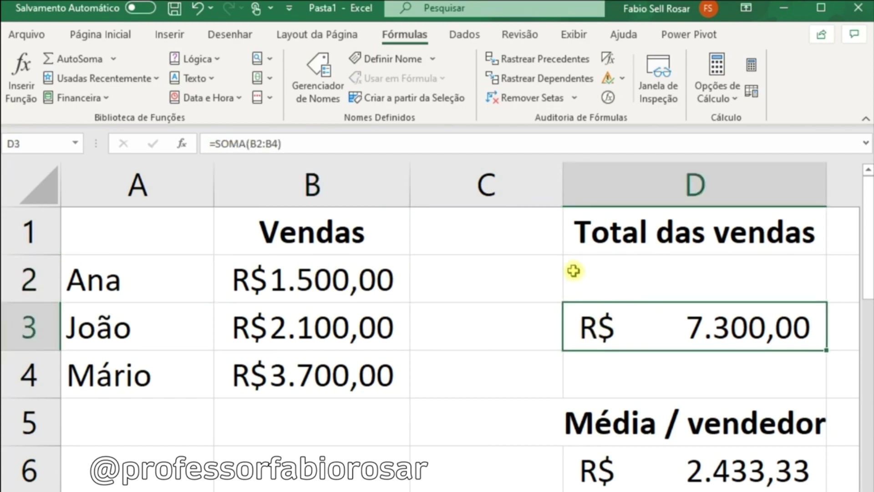
left_click(533, 54)
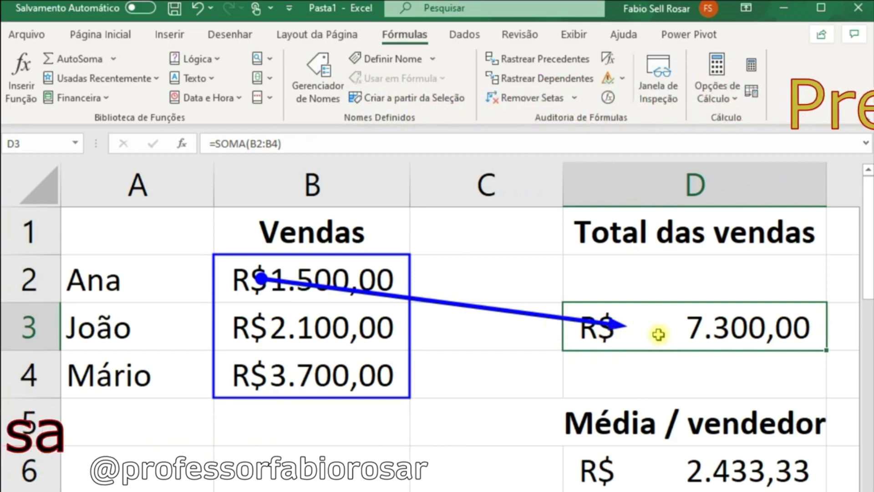
left_click(558, 86)
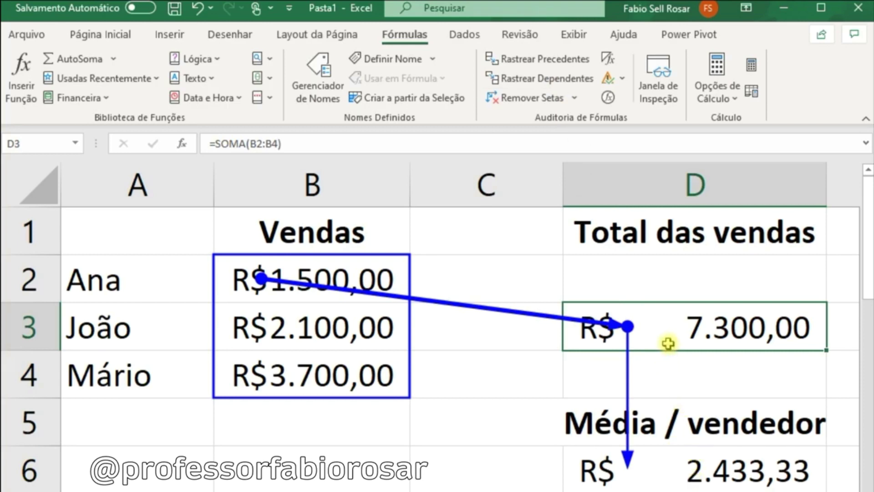
left_click(705, 471)
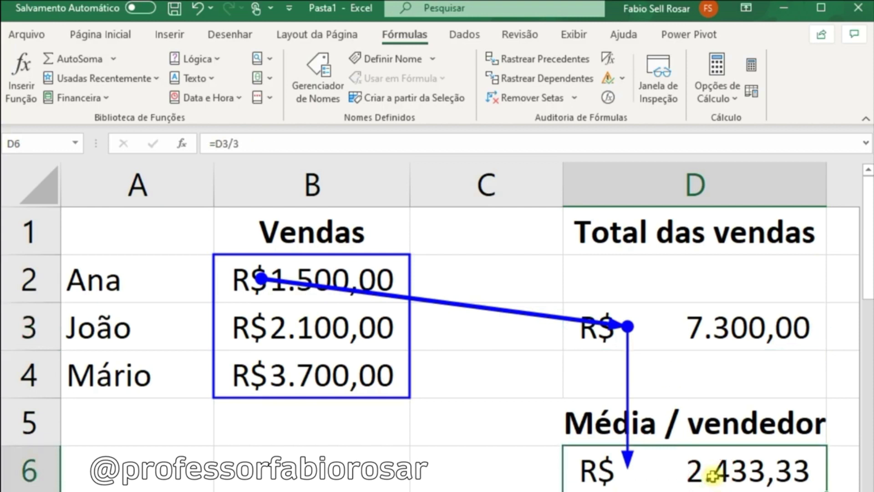
left_click(696, 328)
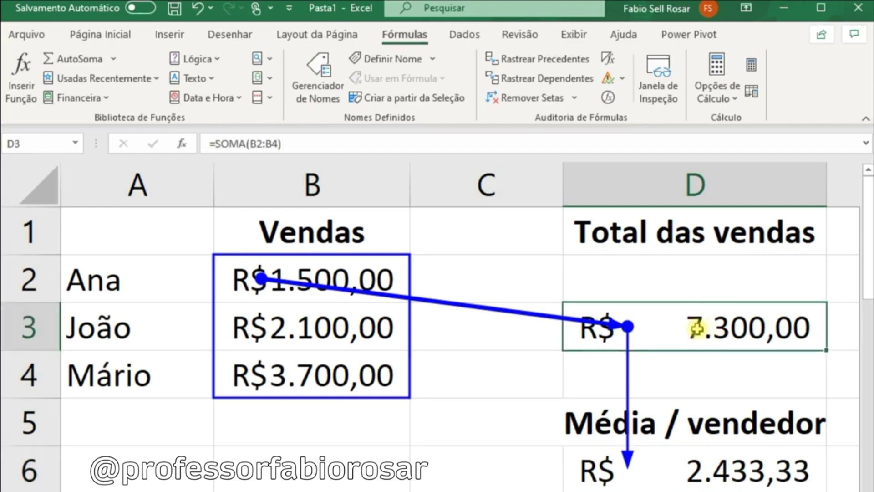
left_click(528, 98)
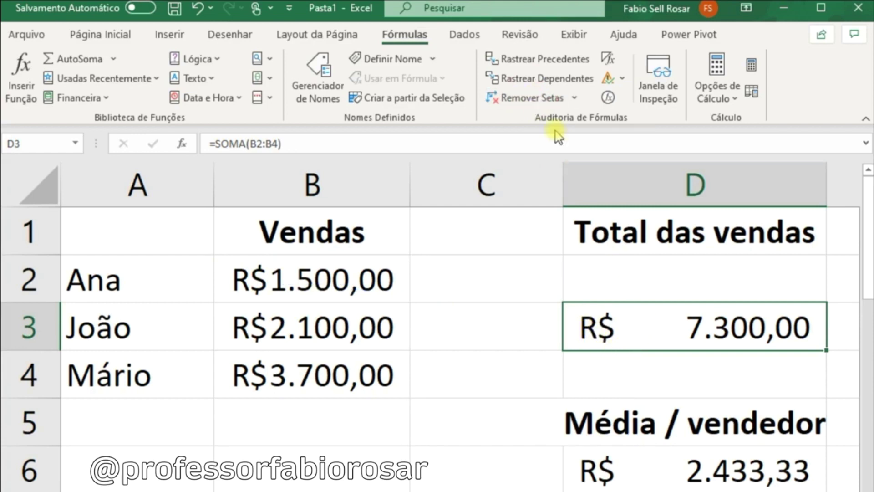
Trace the precedents of the average in D6 back two levels to the sales values and remove the arrows
left_click(637, 473)
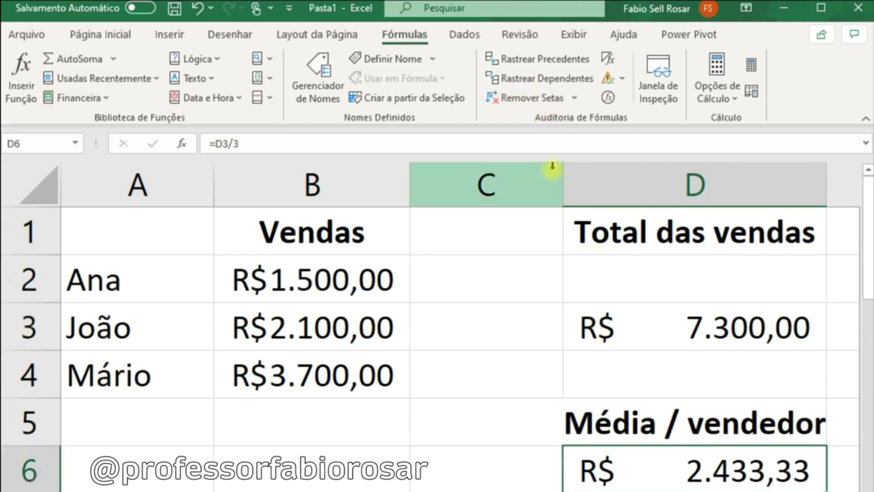
left_click(533, 68)
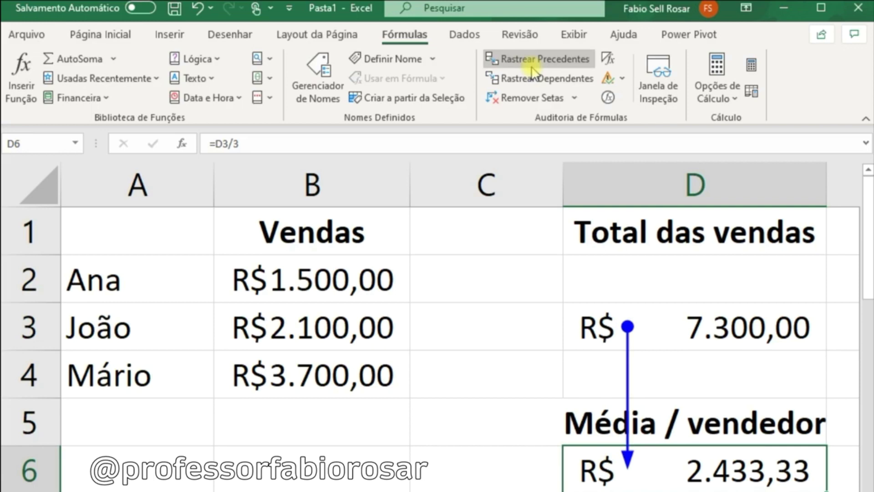
left_click(532, 68)
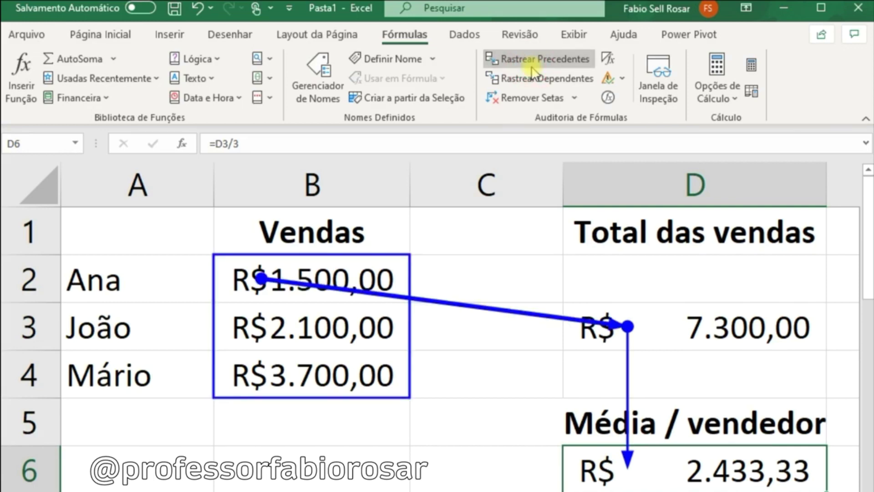
left_click(523, 98)
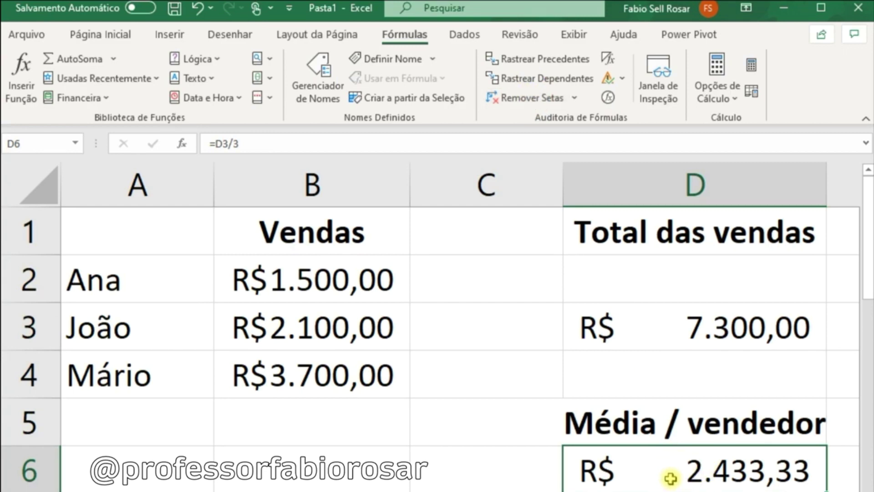
Repeat the two-level precedent trace for D6 and clear its arrows
left_click(546, 66)
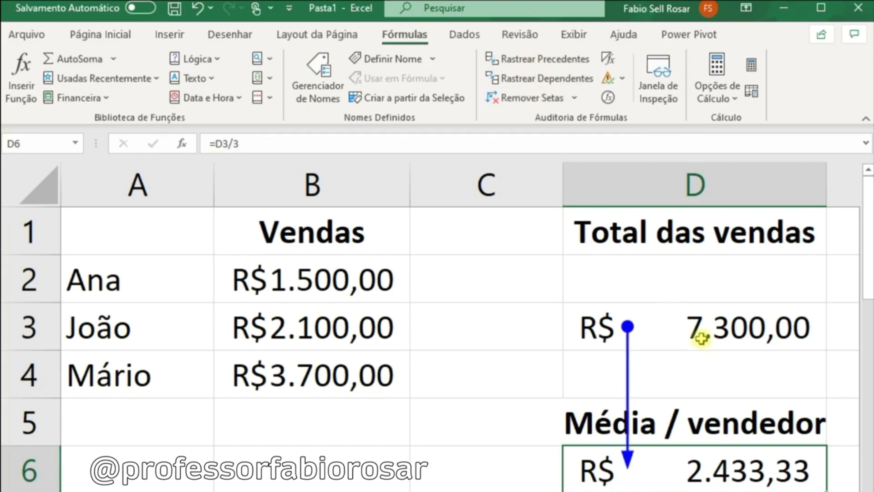
left_click(544, 60)
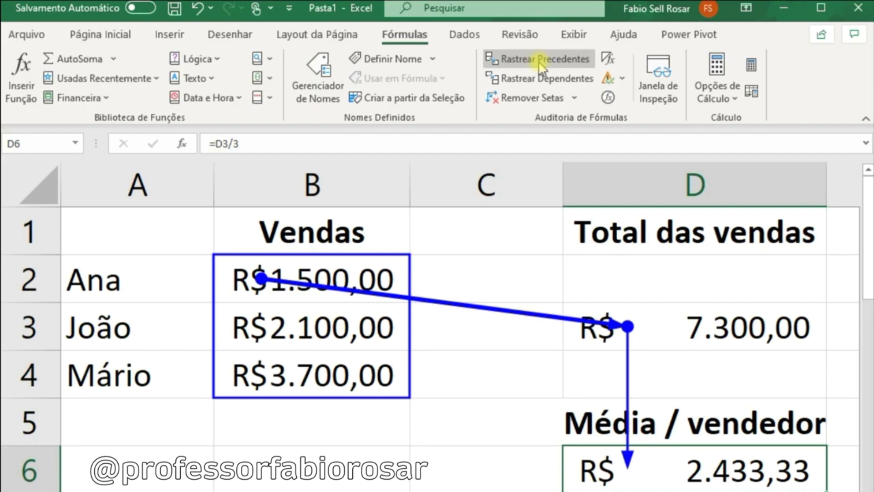
left_click(519, 97)
Trace the dependents of the sales values in B2, B4 and B3 one after another and remove all arrows
left_click(605, 326)
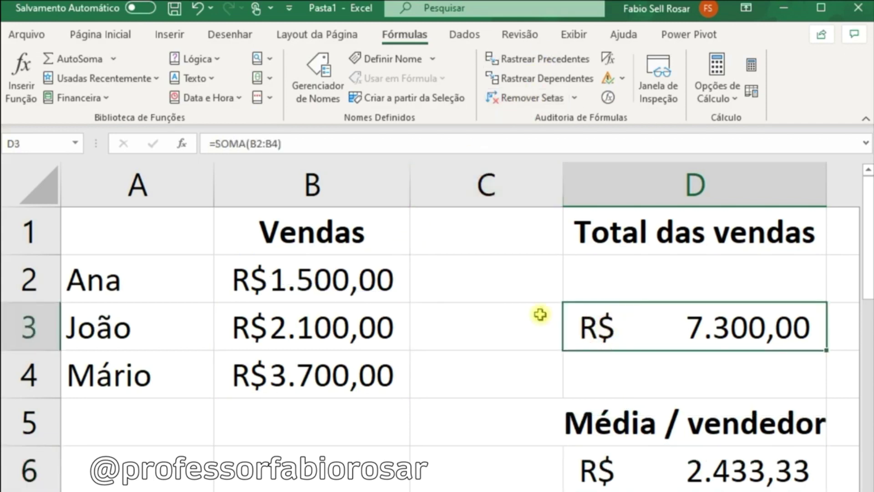
left_click(360, 278)
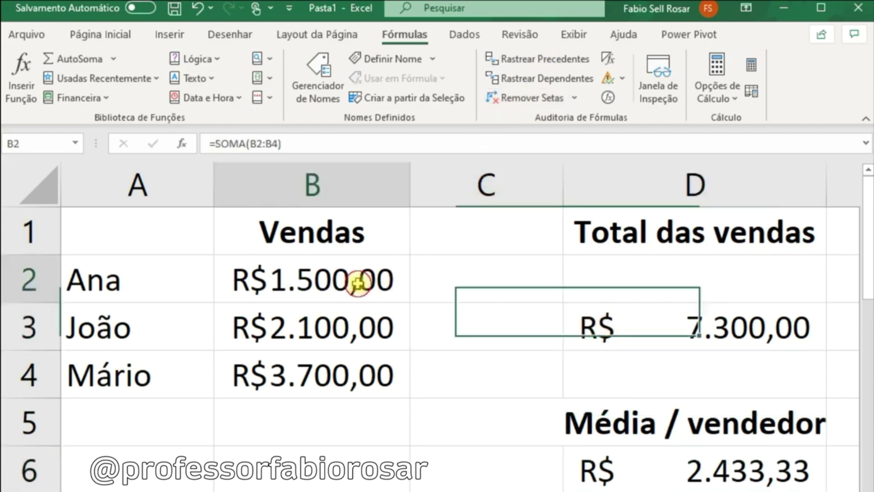
left_click(524, 82)
left_click(357, 384)
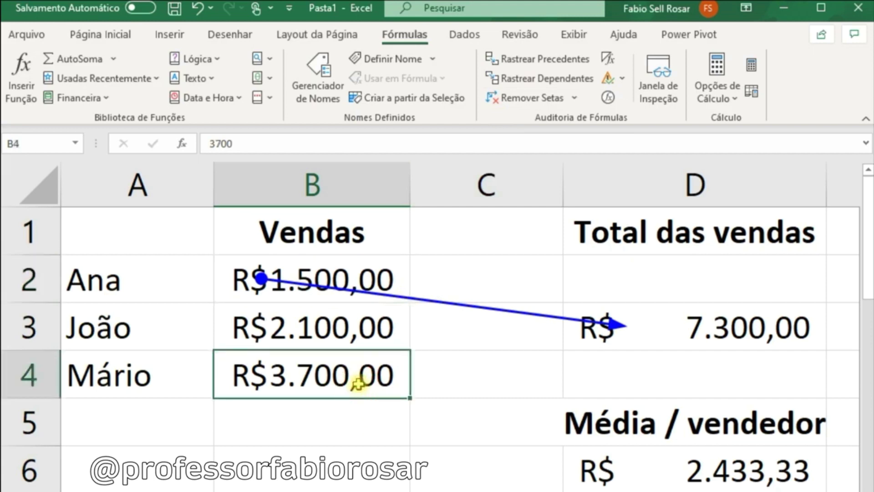
left_click(525, 79)
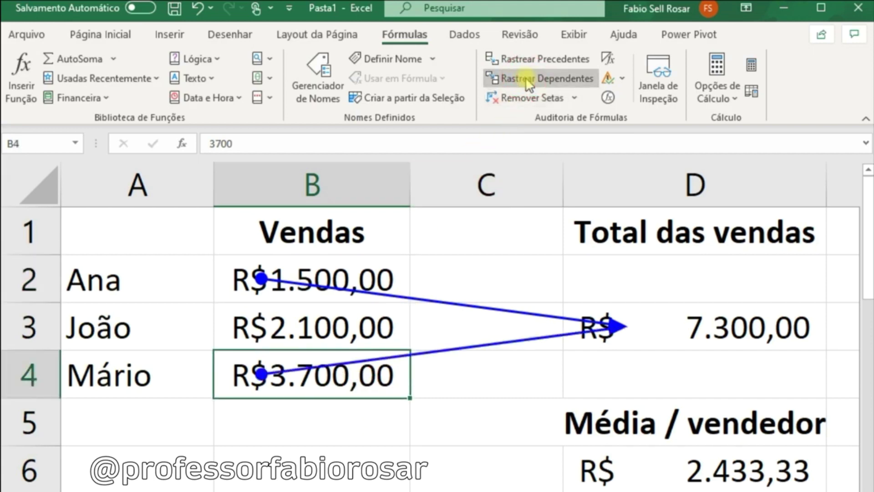
left_click(377, 335)
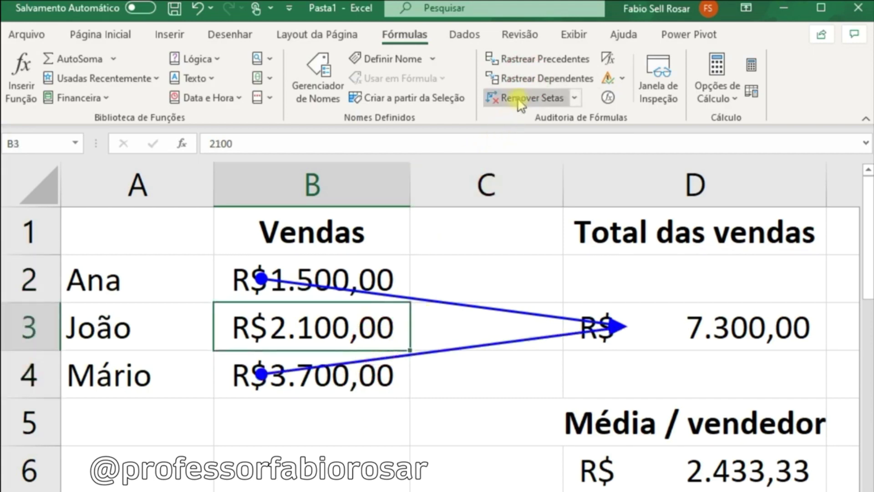
left_click(523, 80)
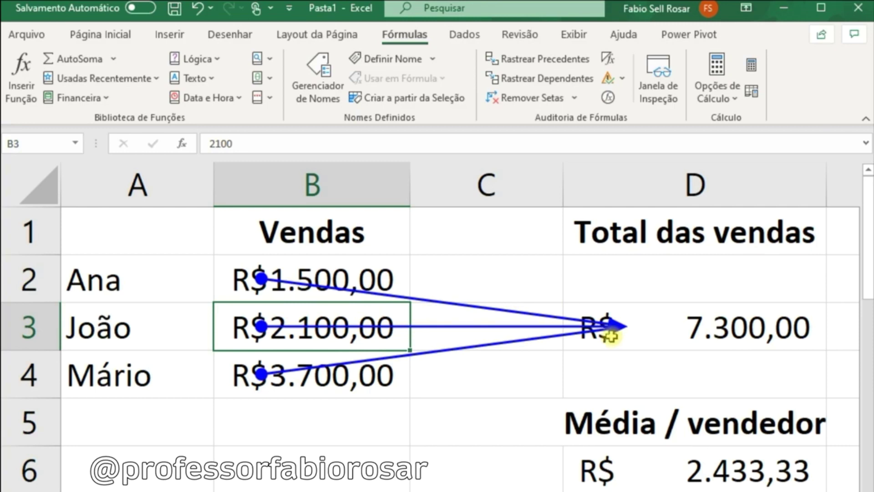
left_click(532, 98)
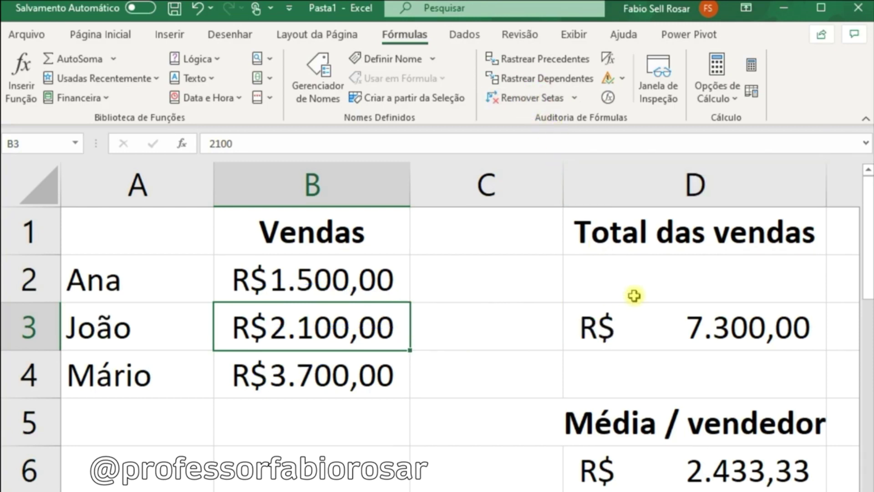
Trace the precedents of the total in D3 and the dependents of B3 through two levels
left_click(648, 325)
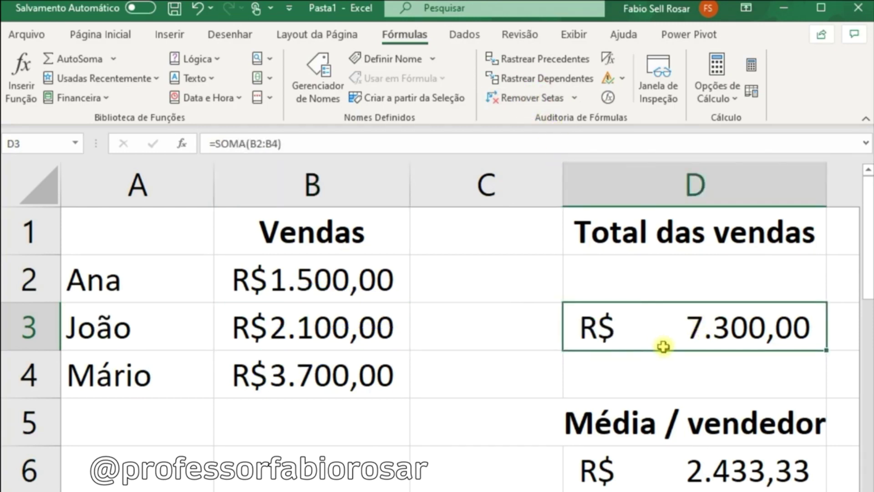
left_click(556, 64)
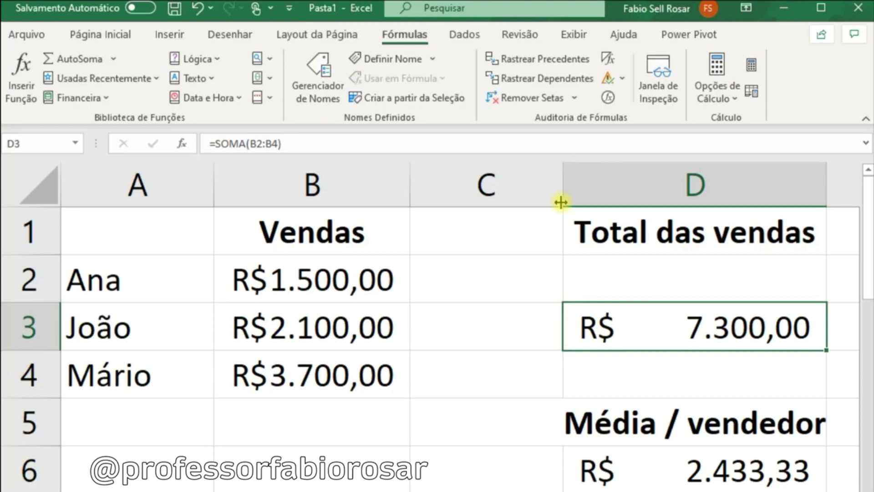
left_click(281, 326)
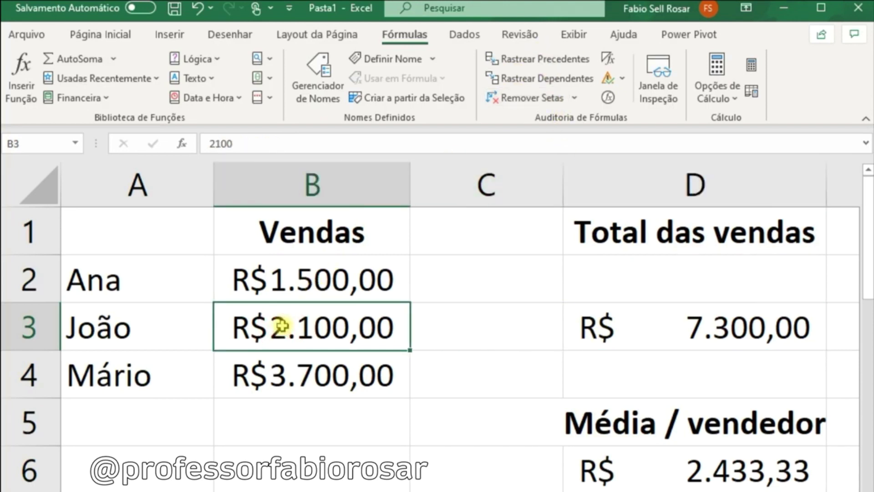
left_click(503, 82)
left_click(504, 83)
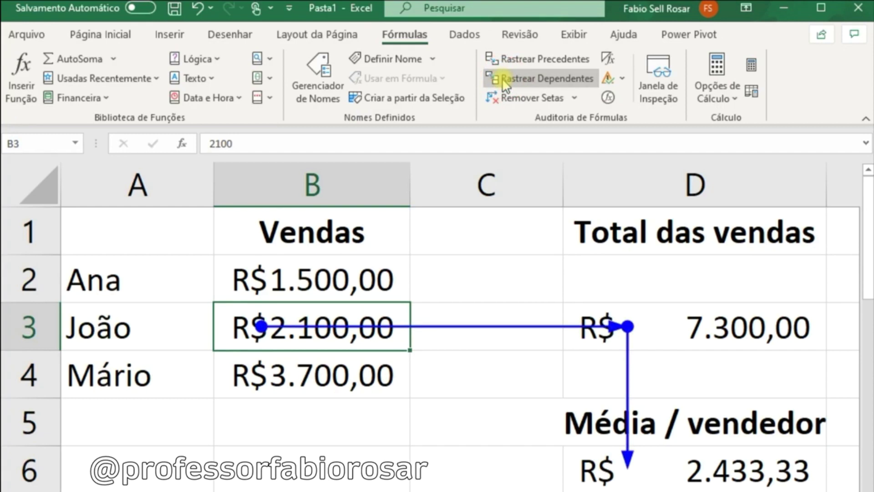